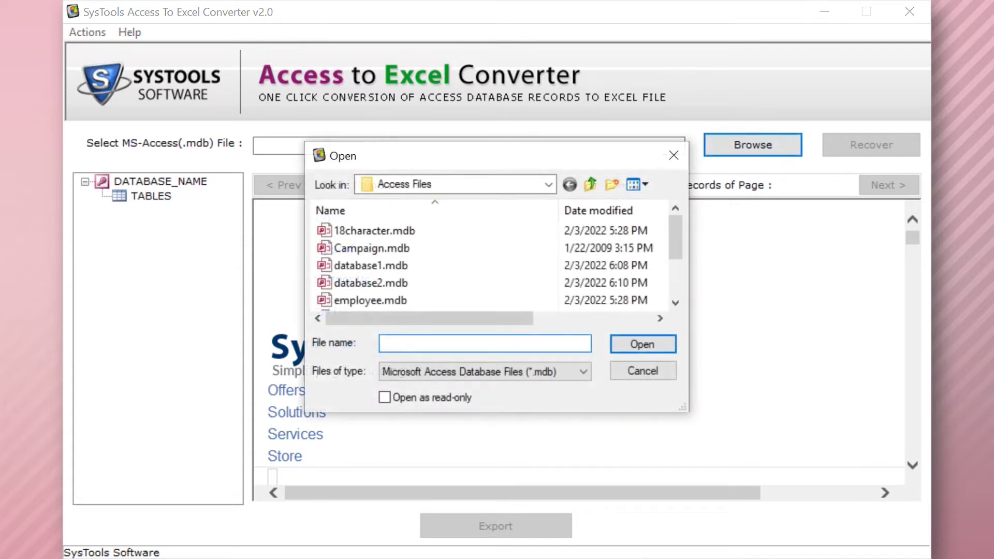
# - Load sample.mdb and recover it, showing the Sample table's six records
pyautogui.click(427, 283)
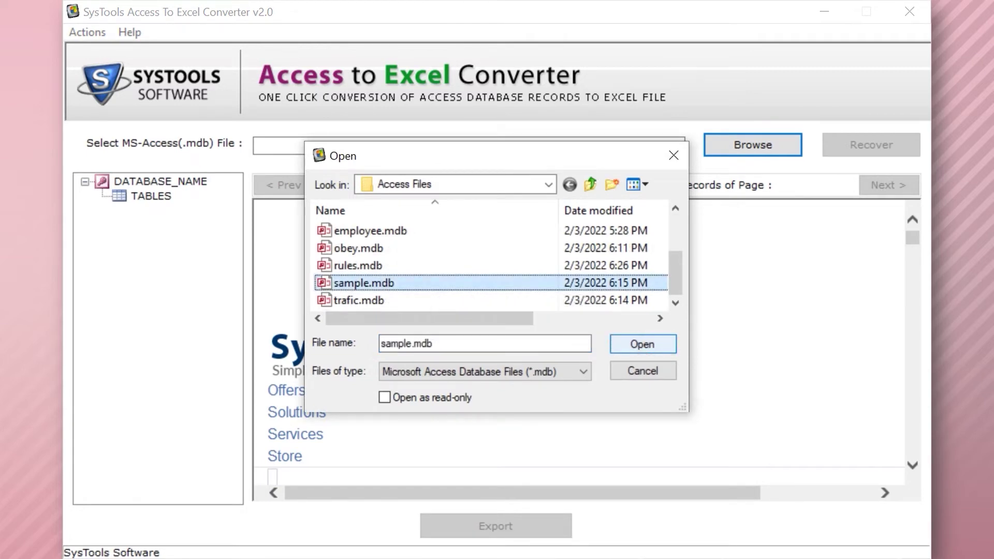
pyautogui.press('Return')
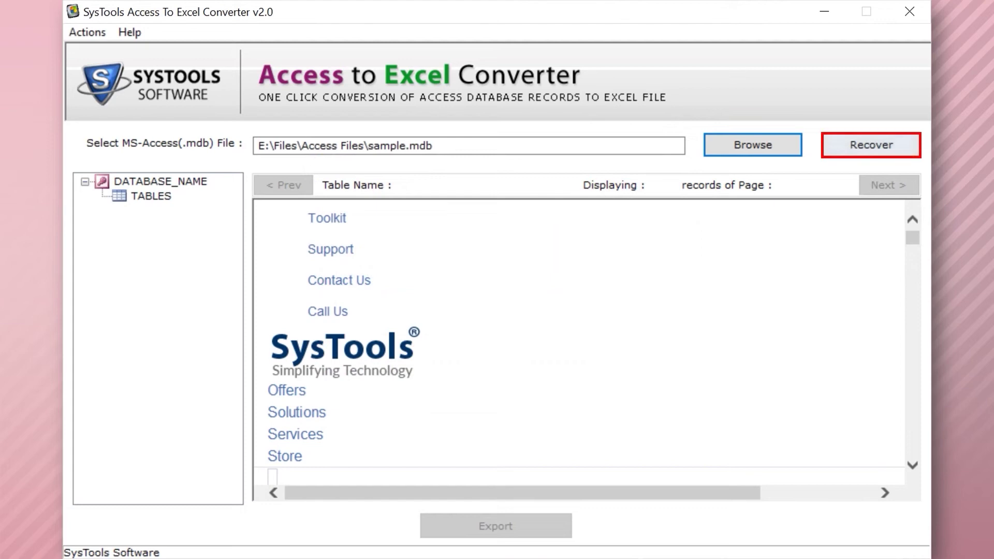
pyautogui.click(871, 145)
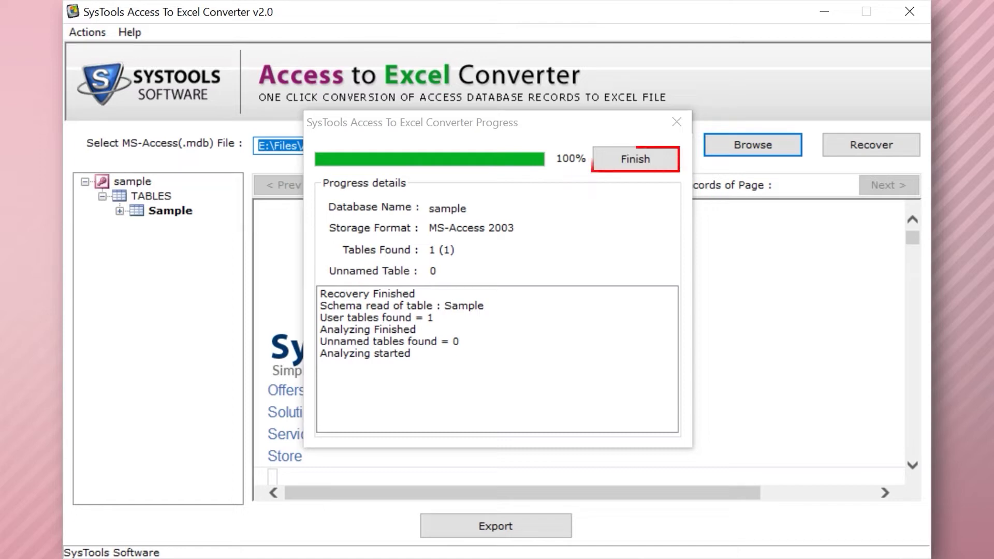
pyautogui.click(635, 158)
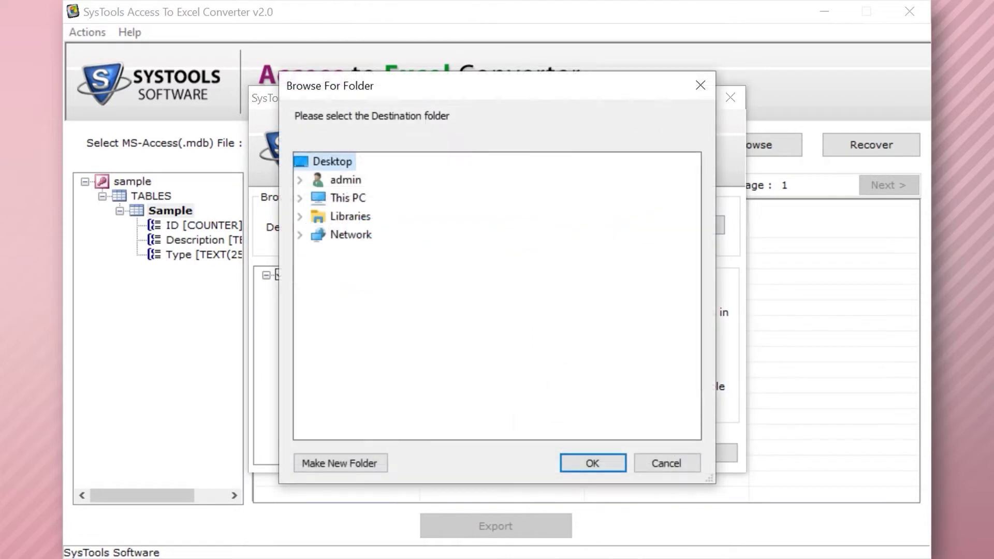
# - Create a new Desktop folder named Output as the export destination
pyautogui.hotkey('alt', 'm')
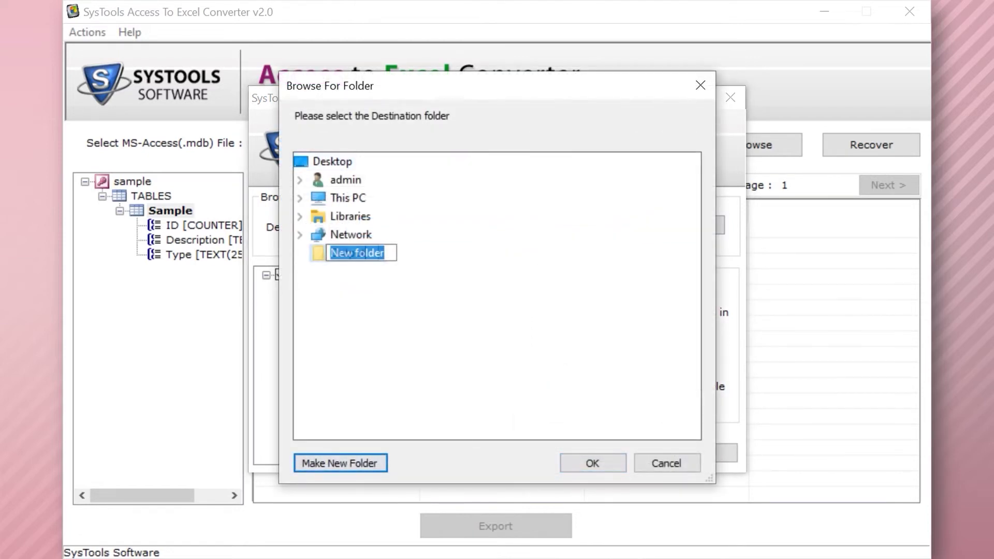
pyautogui.write('Output')
pyautogui.press('Return')
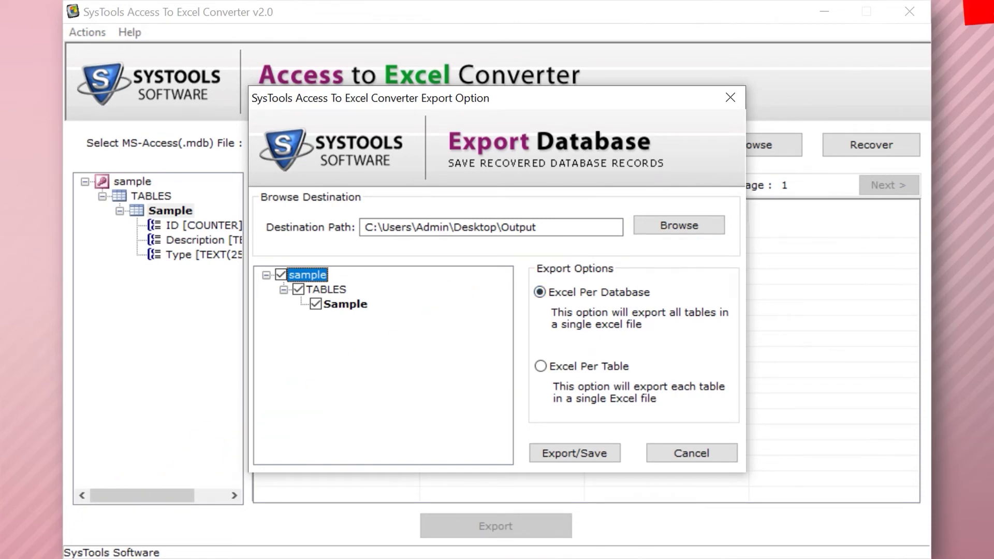
# - Choose Excel Per Database and export the Sample table's 6 records to Output
pyautogui.click(541, 366)
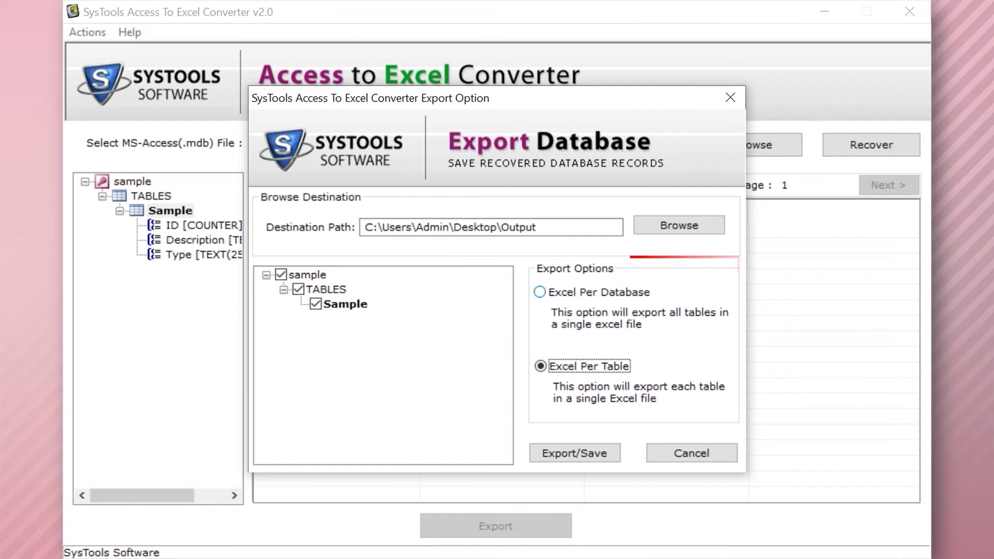
pyautogui.press('Up')
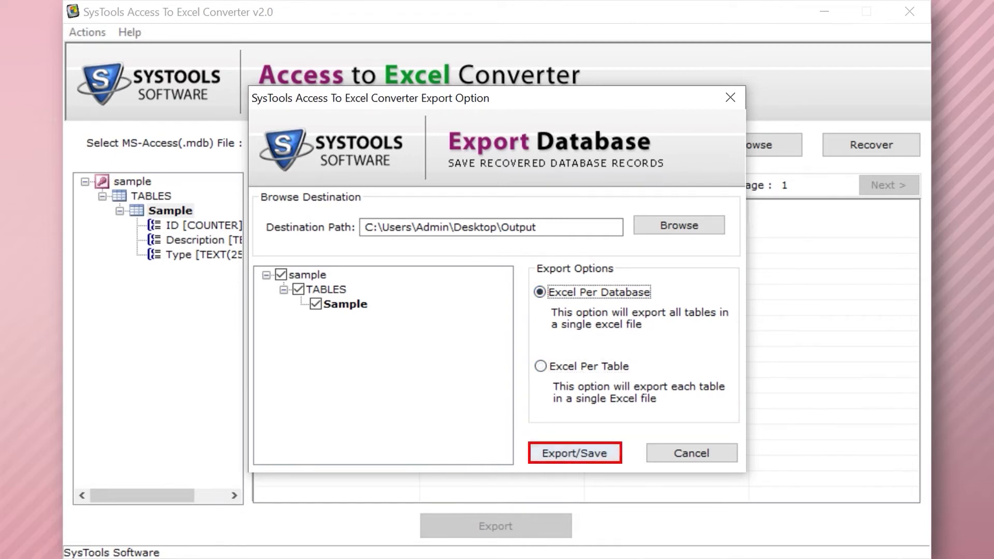
pyautogui.press('Return')
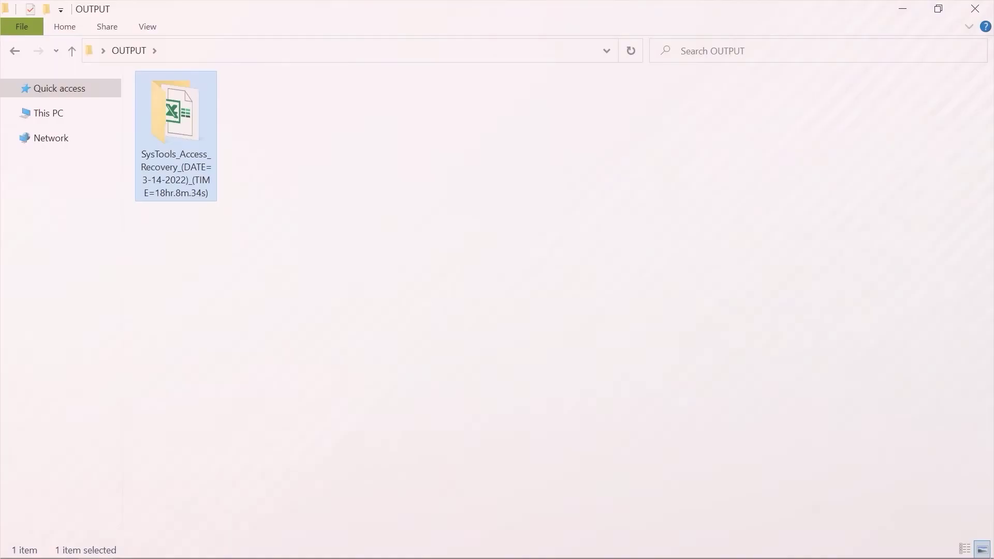
# - Open the dated SysTools_Access_Recovery folder inside Output to show sample.xls
pyautogui.press('Return')
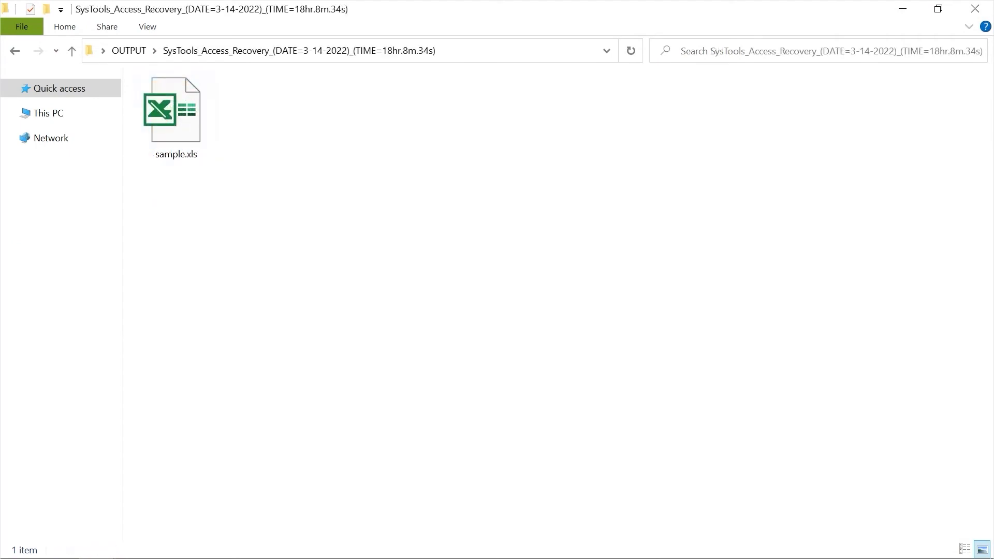